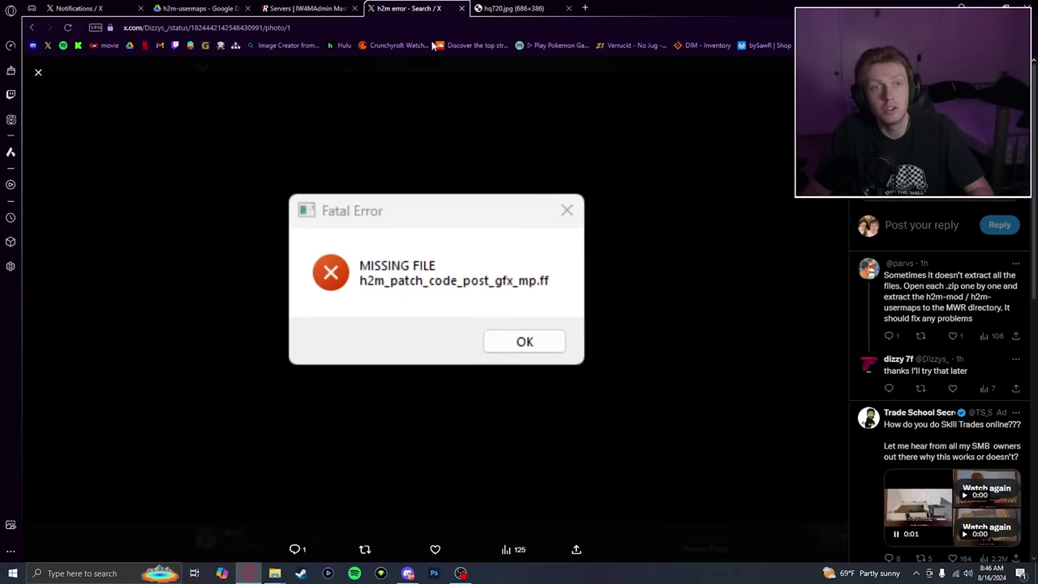
Switch from the X post about the missing-file error to the h2m folder in Google Drive.
left_click(195, 8)
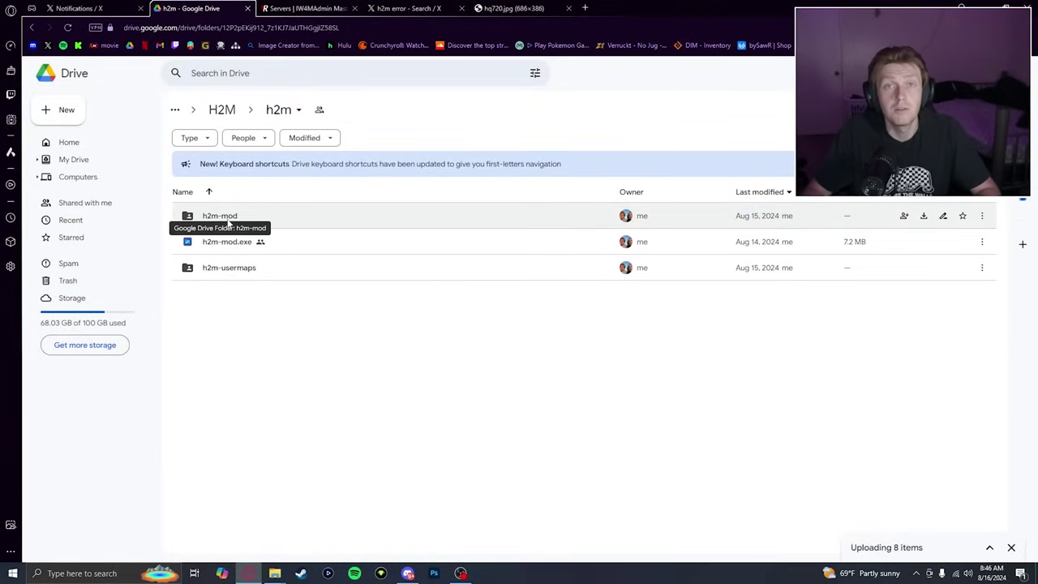
Check the h2m-mod folder's context menu for its Download option, then dismiss it.
right_click(231, 224)
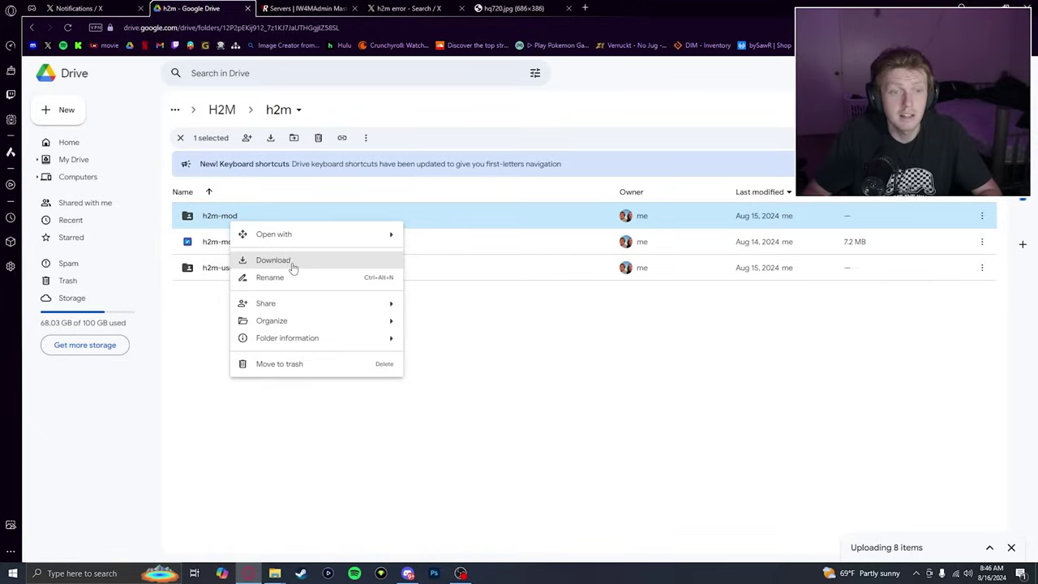
key("Escape")
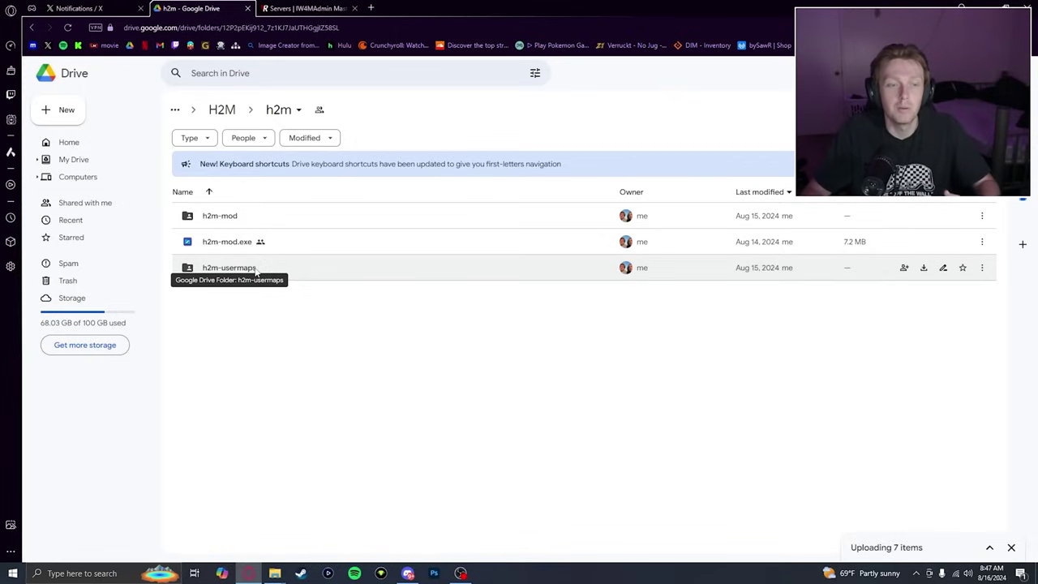
Open h2m-usermaps, select the map folders from airport to gulag, and check their context menu.
double_click(254, 273)
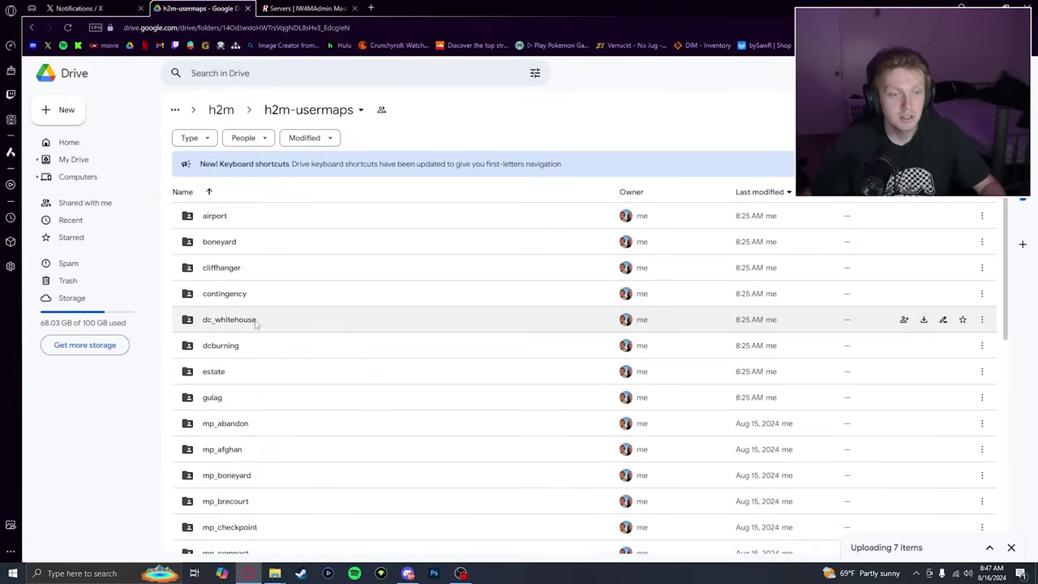
left_click(254, 398)
left_click(282, 217, "shift")
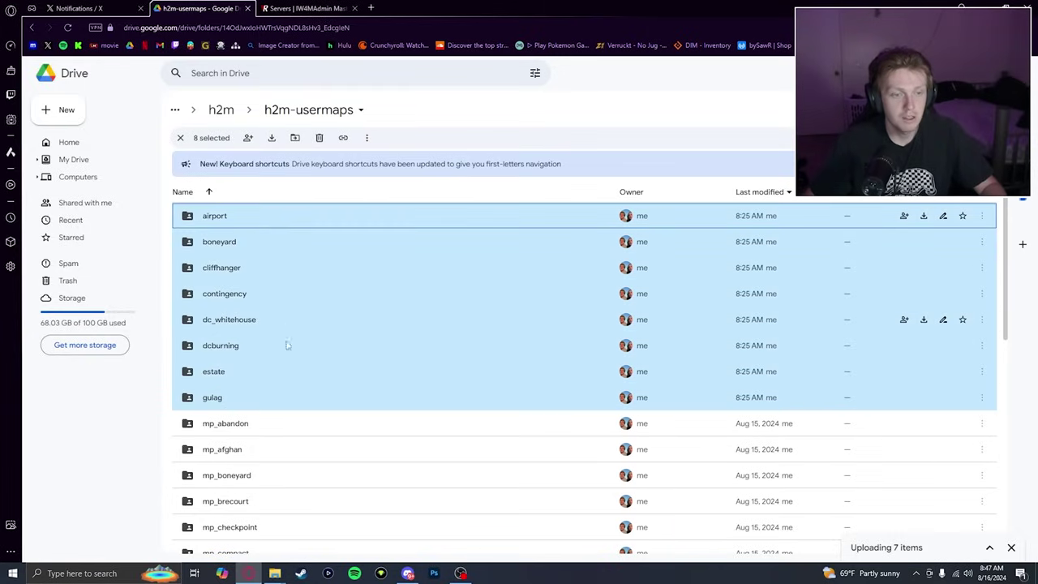
scroll(276, 364, "down", 3)
scroll(255, 326, "up", 3)
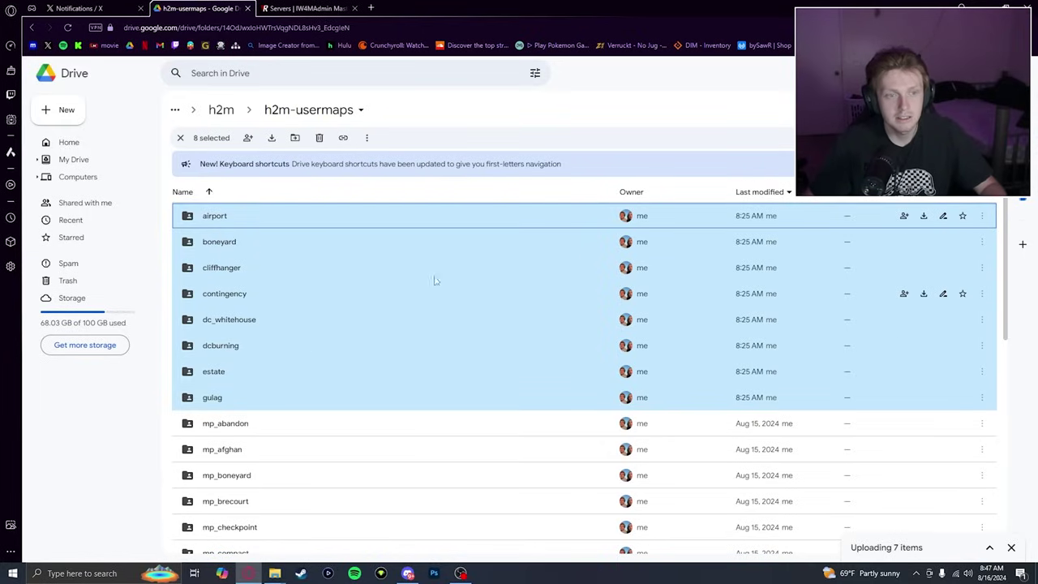
right_click(370, 264)
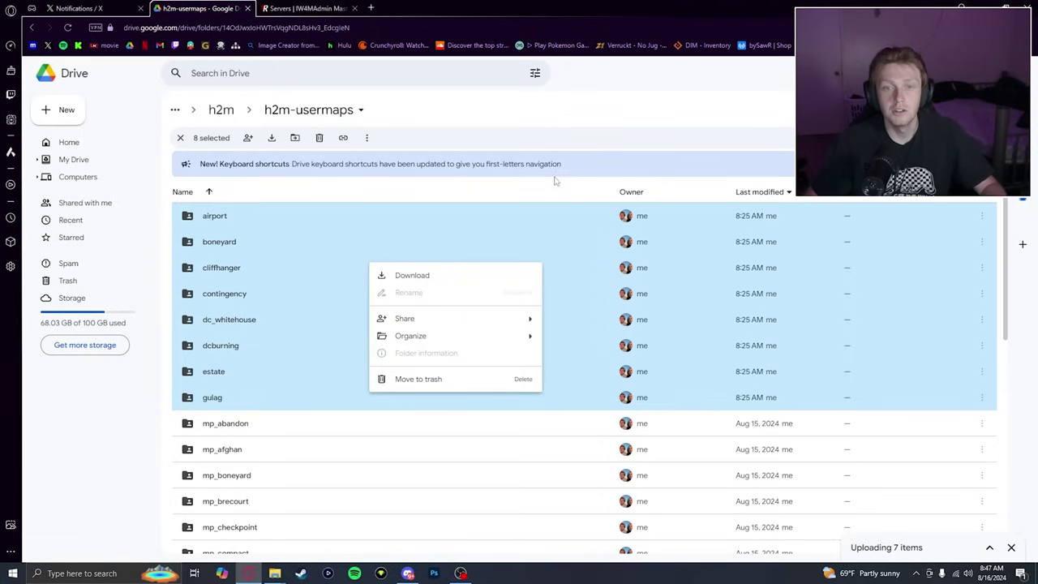
left_click(519, 190)
mouse_move(274, 573)
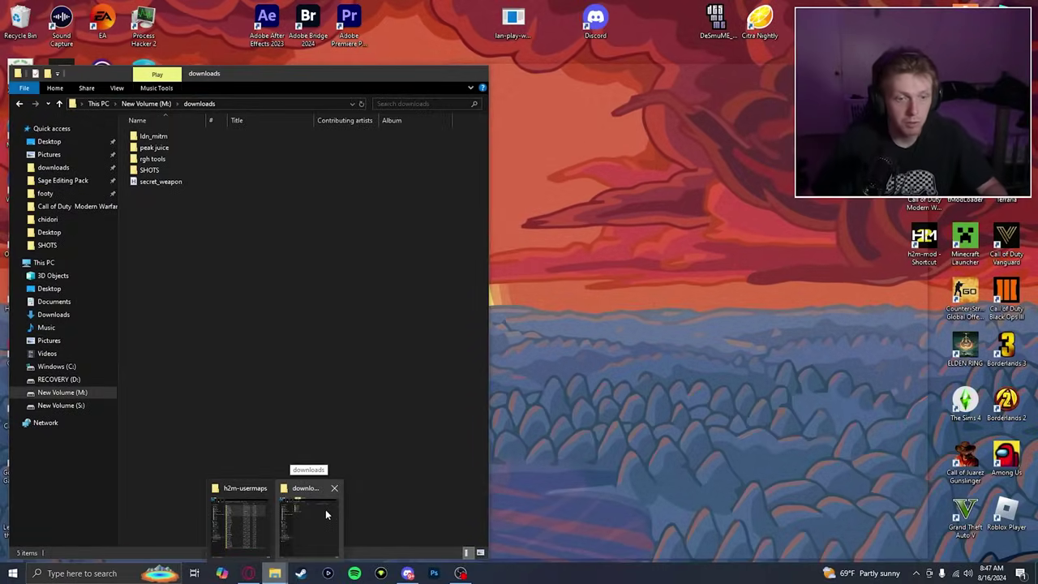
Navigate a second Explorer window to Call of Duty Modern Warfare Remastered's h2m-usermaps folder.
left_click(325, 509)
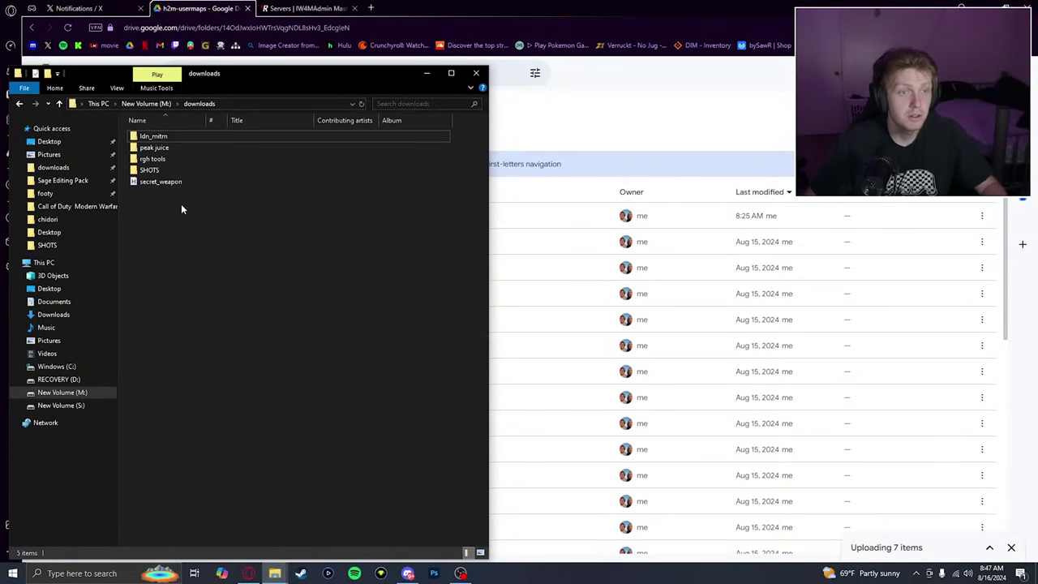
left_click_drag(146, 203, 167, 368)
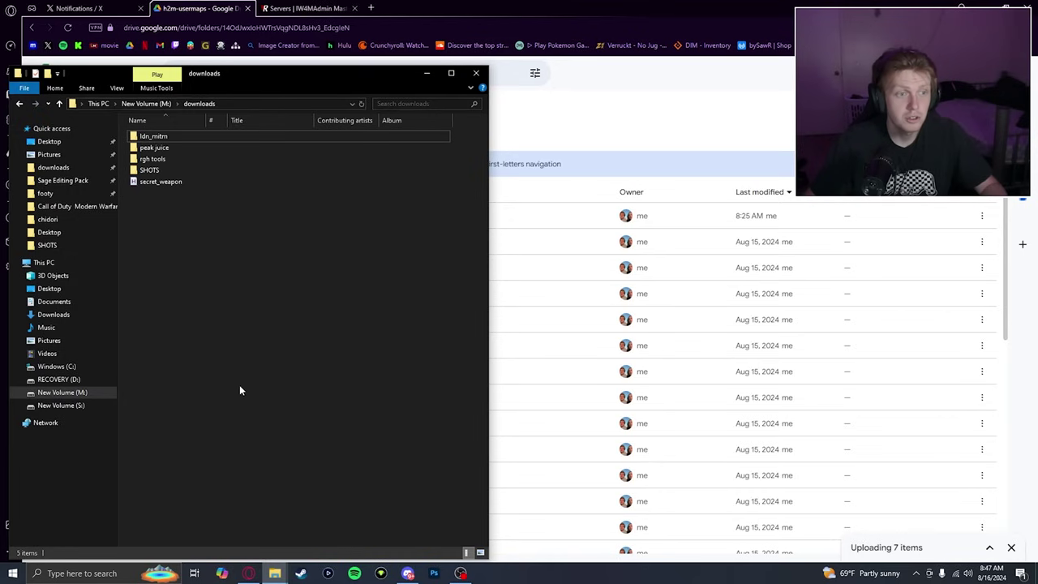
mouse_move(275, 574)
left_click(248, 519)
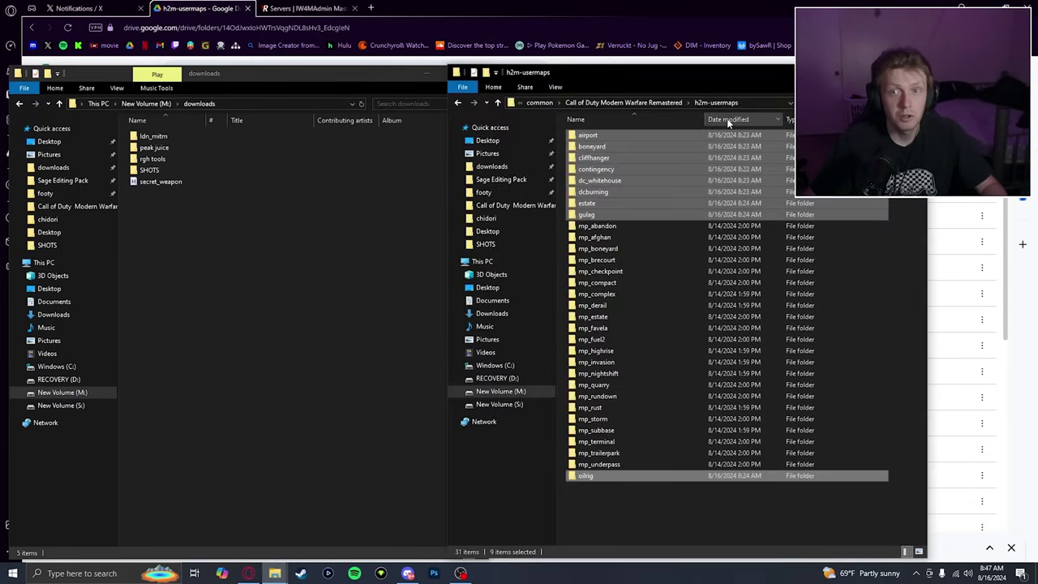
left_click(600, 102)
left_click(585, 102)
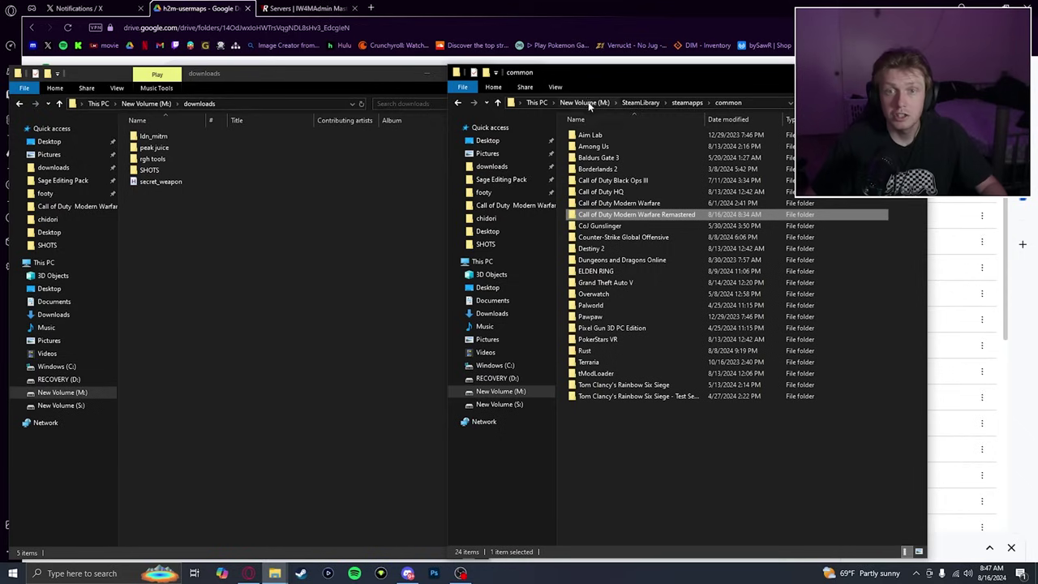
double_click(646, 214)
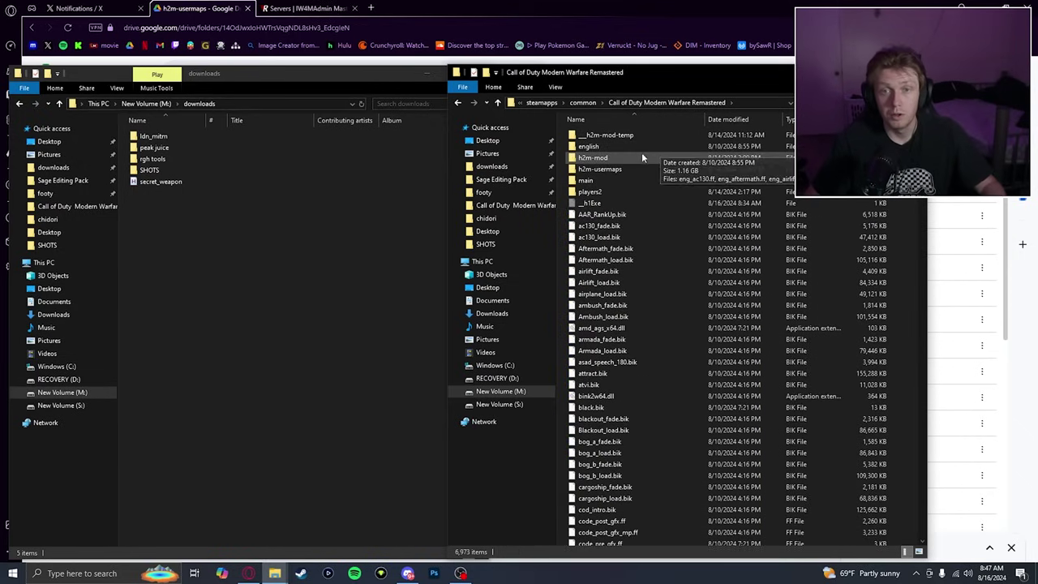
double_click(583, 169)
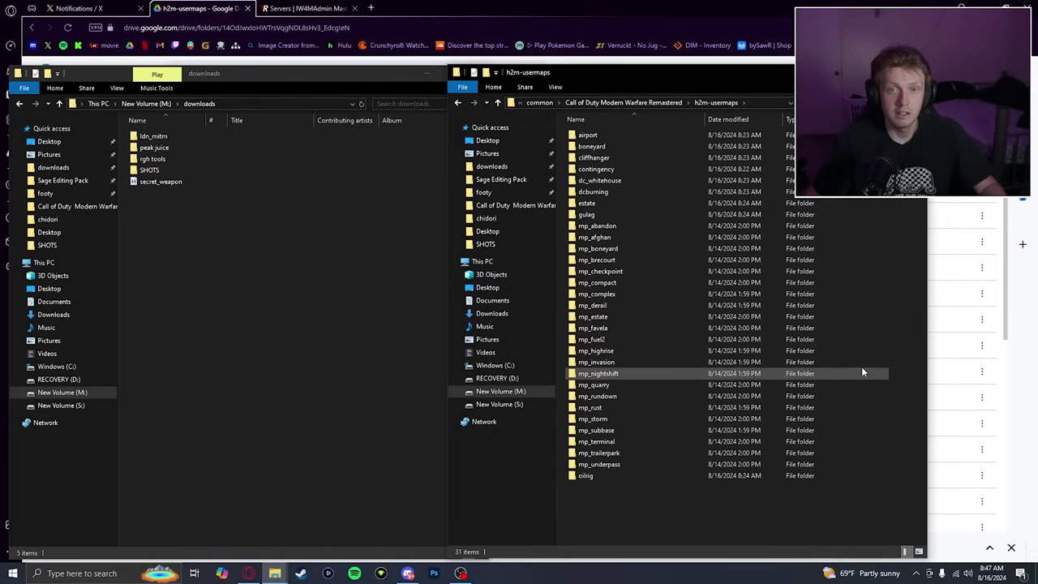
Arrange the downloads and h2m-usermaps Explorer windows side by side.
left_click(329, 246)
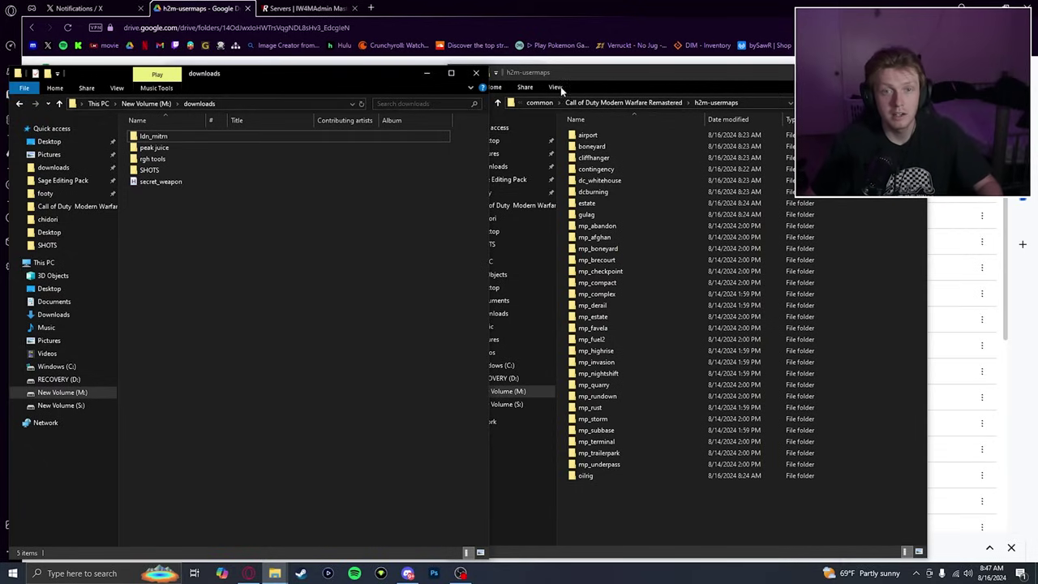
left_click_drag(397, 73, 391, 72)
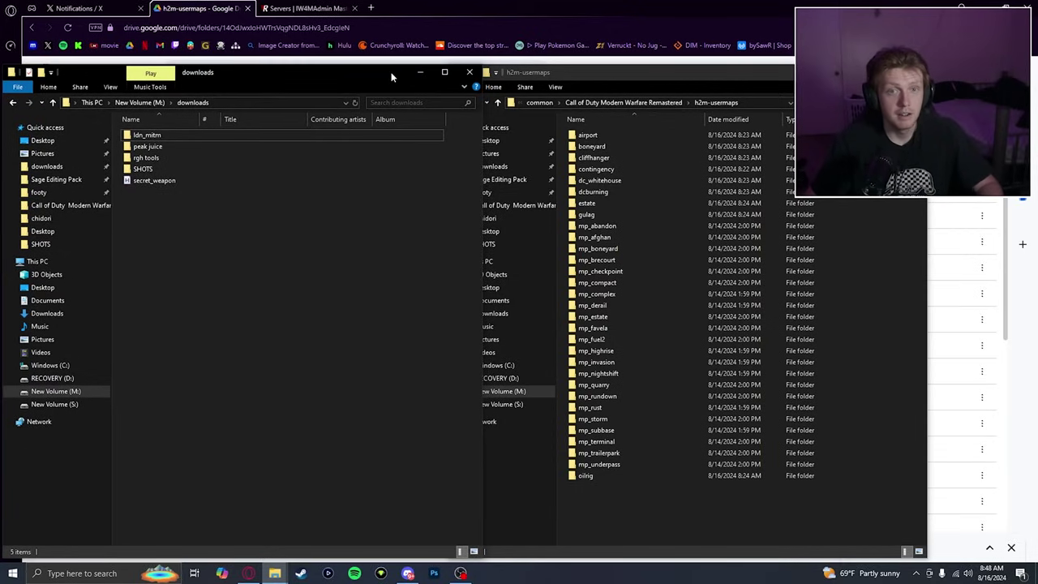
left_click_drag(589, 72, 643, 68)
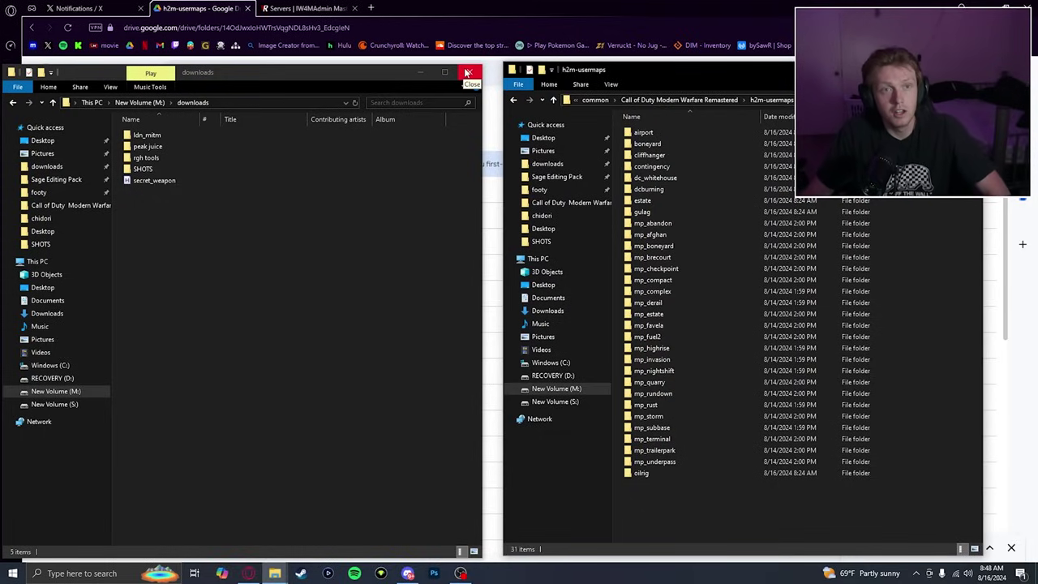
left_click(275, 323)
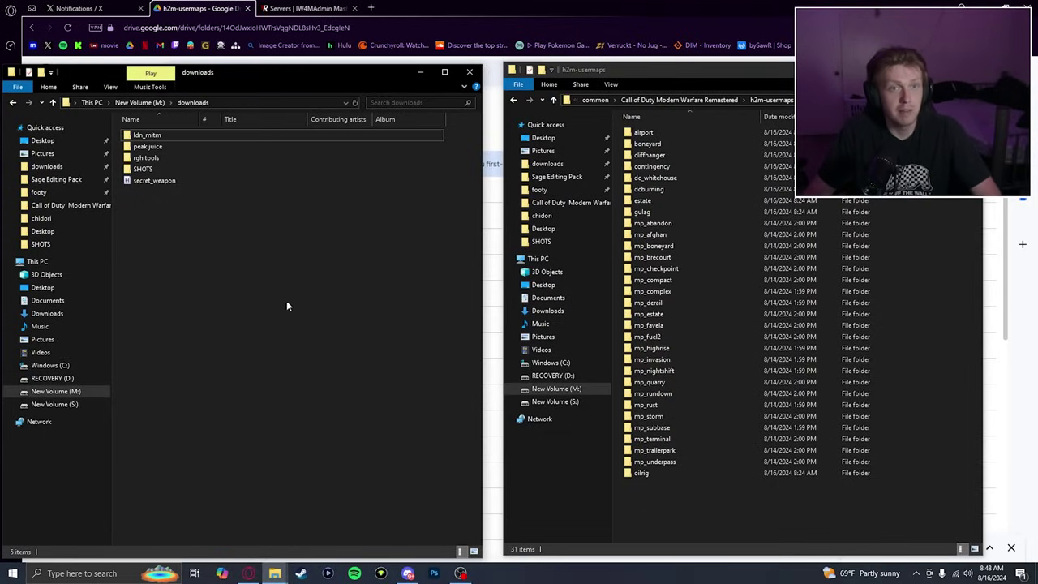
key("alt+Tab")
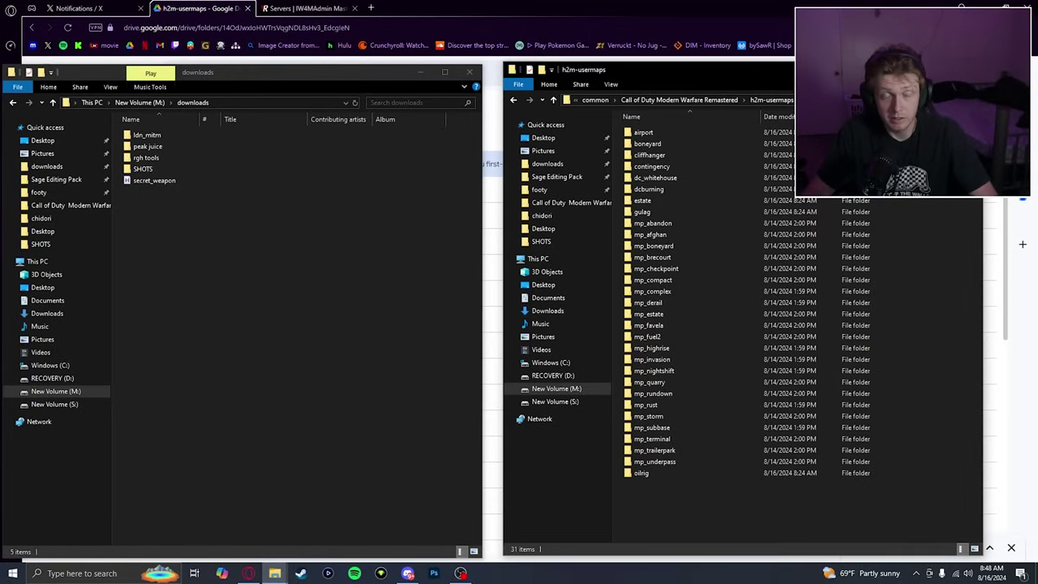
left_click_drag(617, 67, 624, 69)
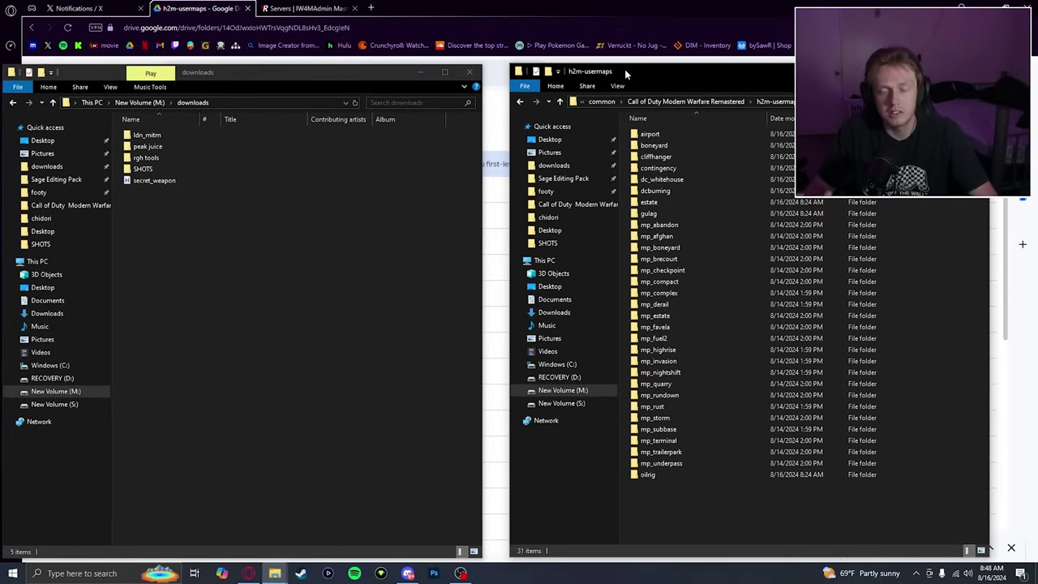
Close the downloads window and open the game's players2 folder.
left_click(469, 72)
left_click(520, 101)
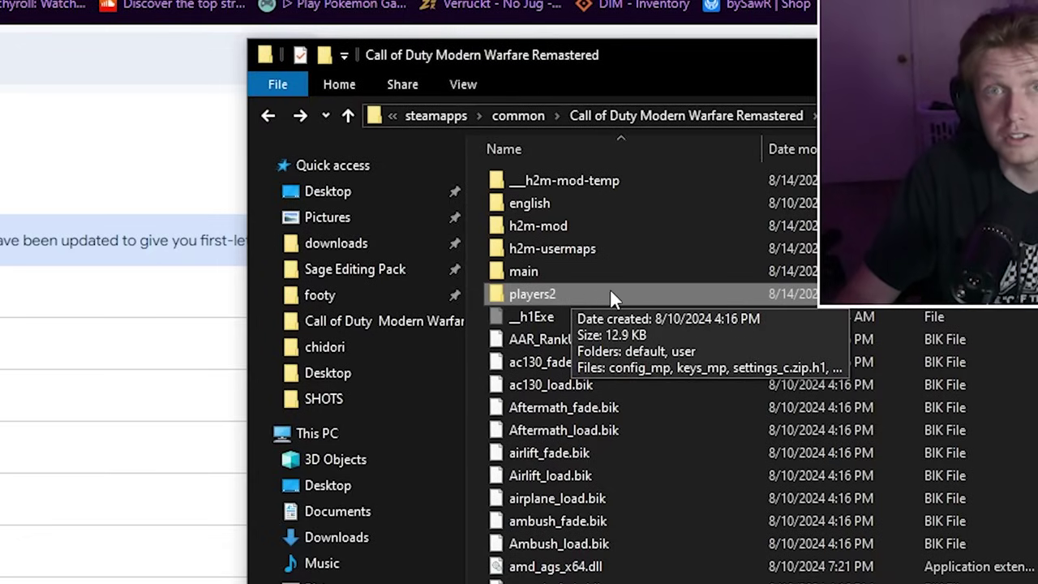
double_click(598, 295)
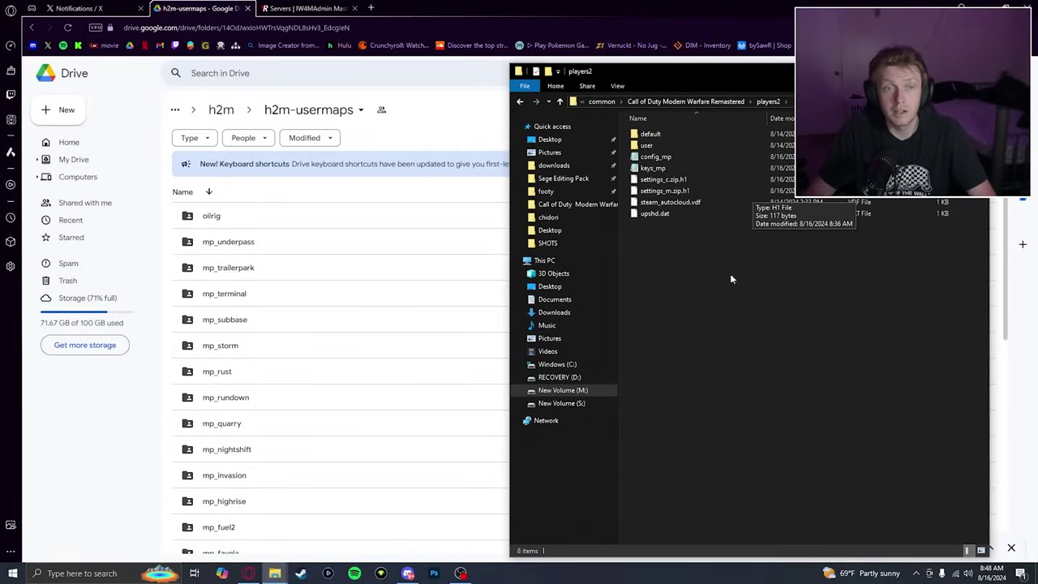
In Drive, go up to the H2M folder and download the user folder.
left_click(184, 191)
left_click(221, 109)
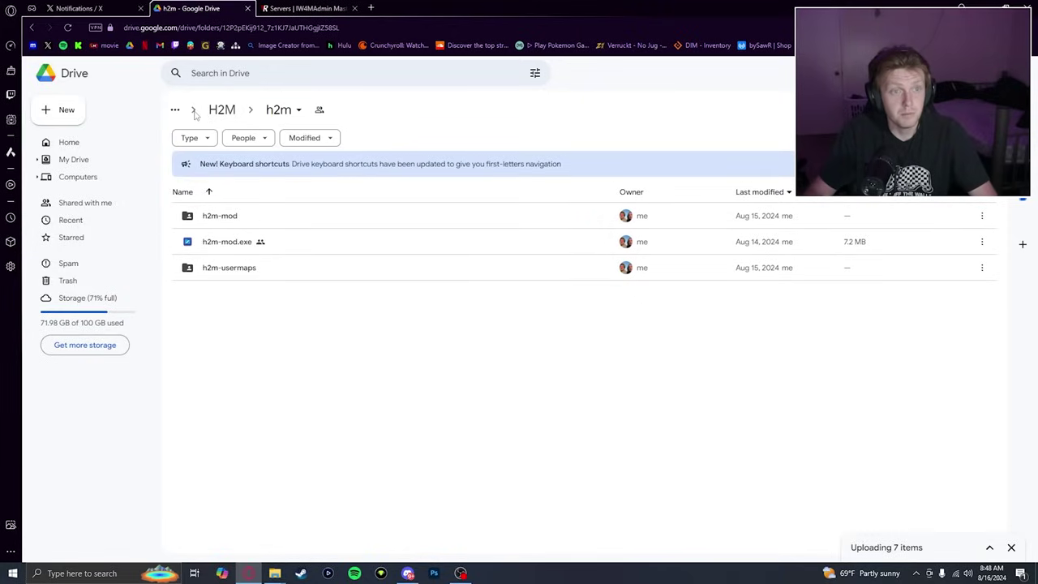
left_click(222, 110)
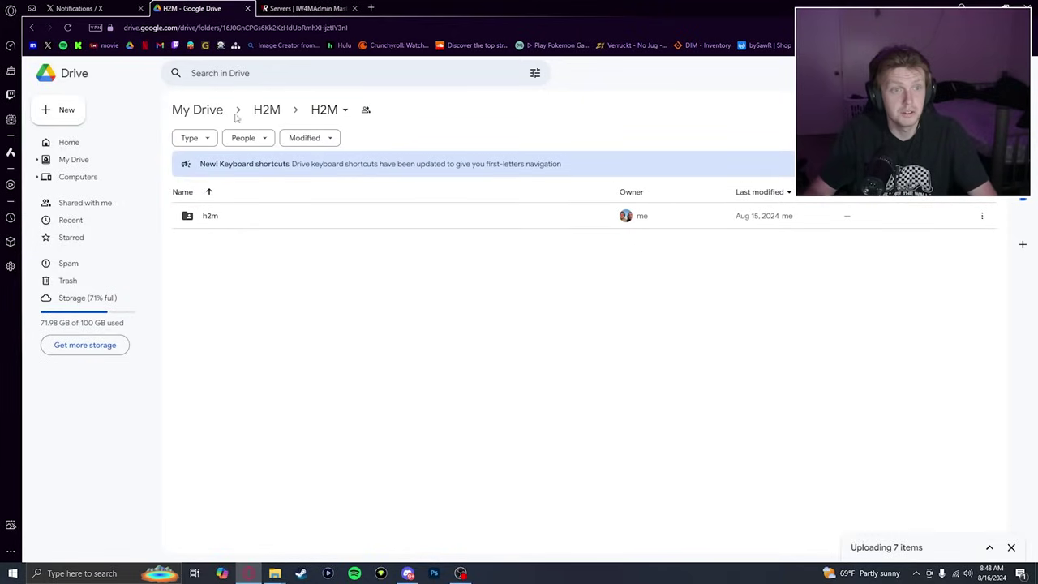
left_click(219, 111)
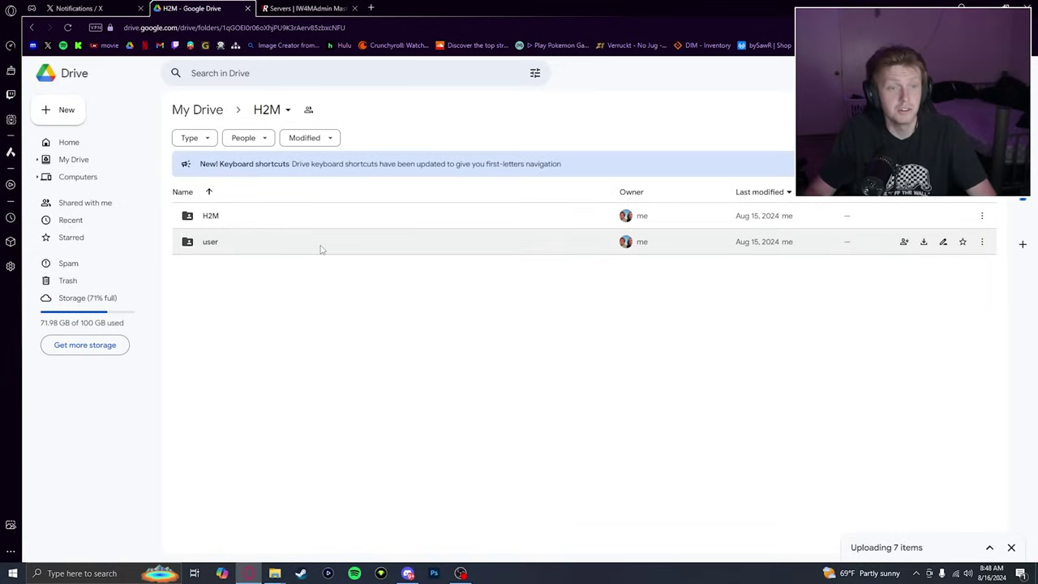
right_click(320, 247)
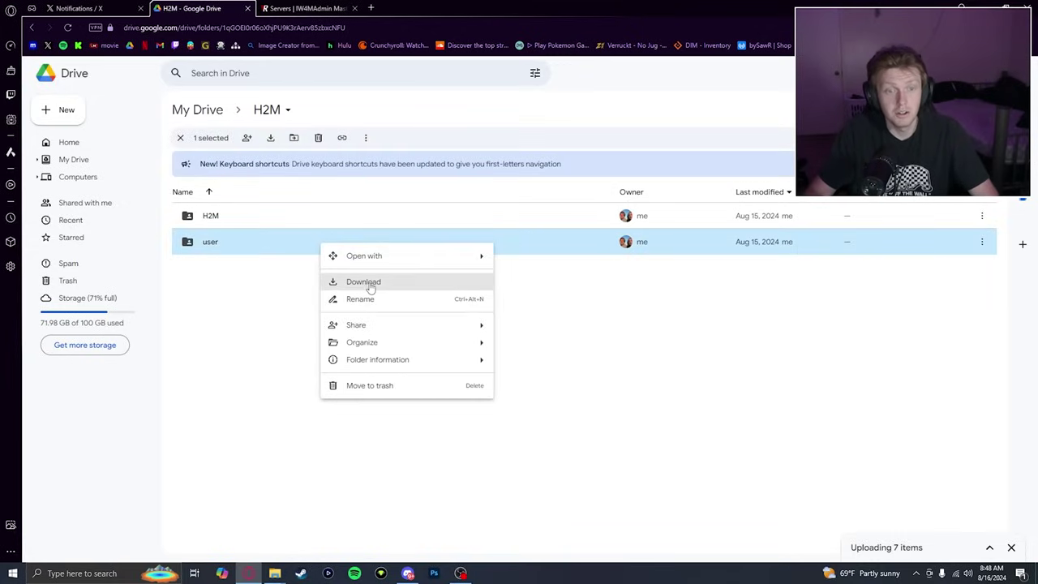
left_click(247, 296)
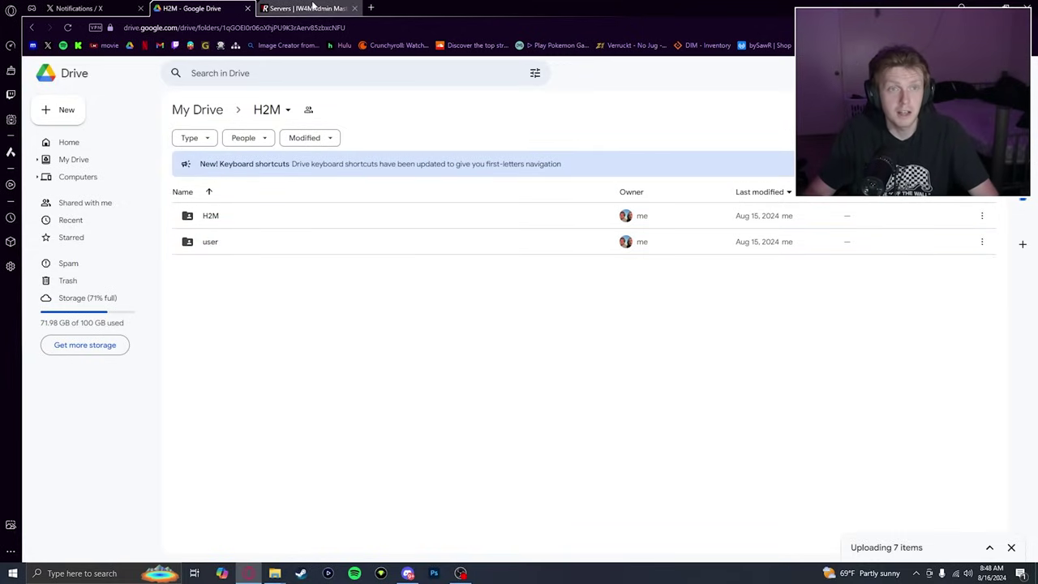
Restore the downloads and players2 Explorer windows from the taskbar, then close both.
mouse_move(274, 572)
left_click(284, 540)
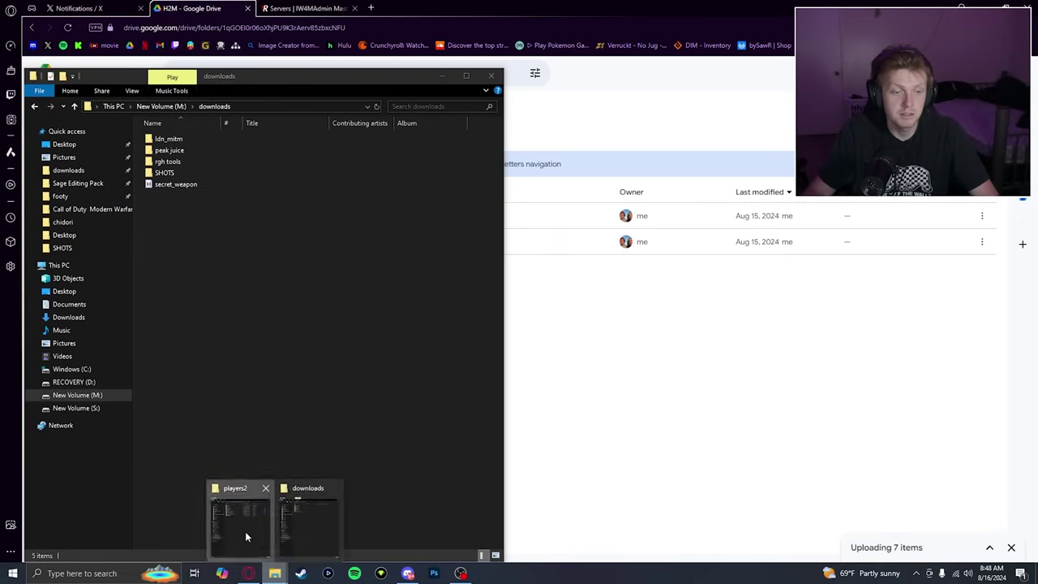
left_click(245, 531)
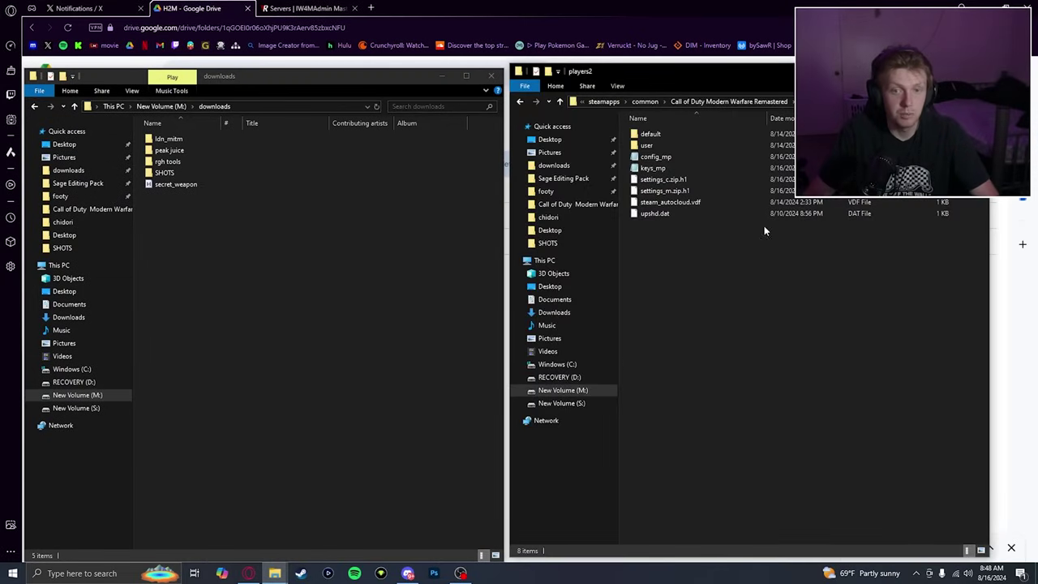
left_click(174, 196)
mouse_move(154, 209)
left_mouse_down()
mouse_move(217, 250)
mouse_move(378, 290)
left_mouse_up()
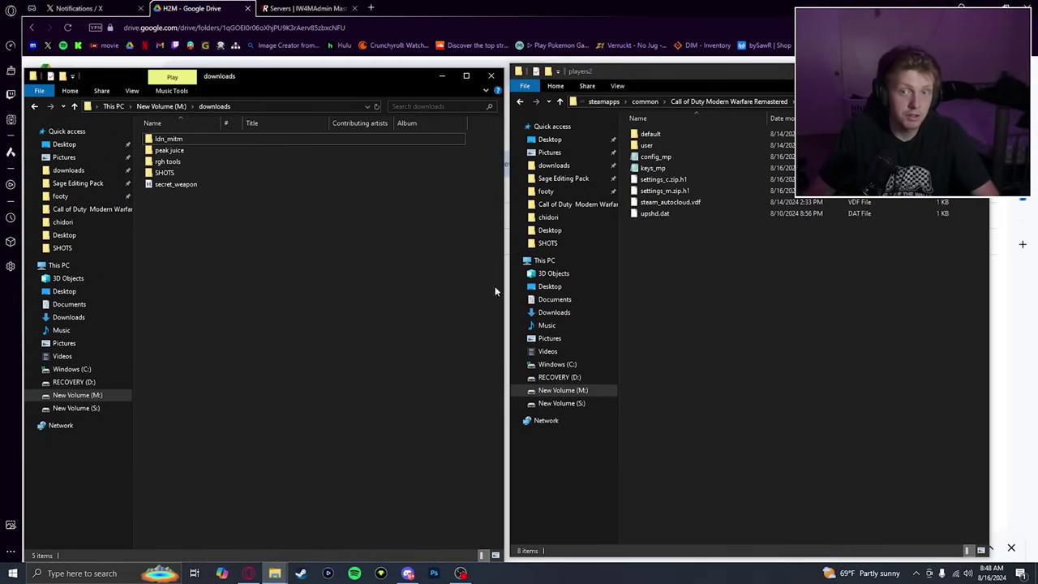
left_click(702, 301)
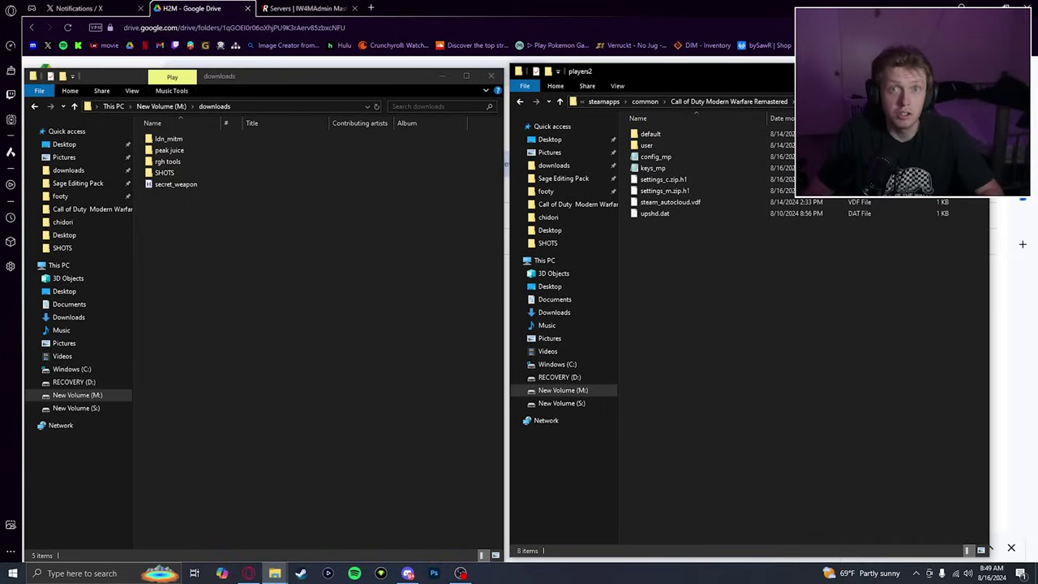
left_click(977, 71)
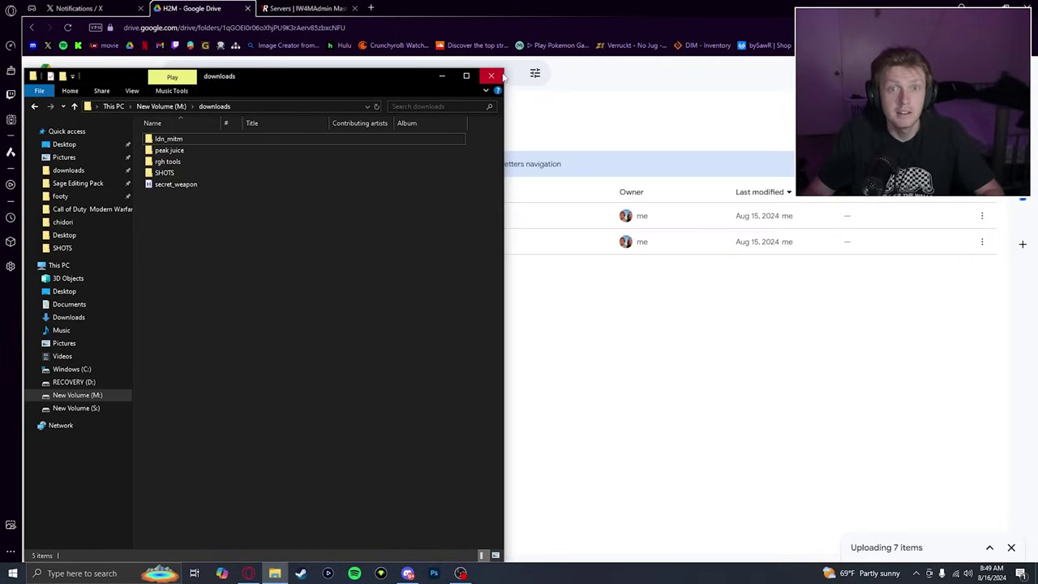
left_click(490, 76)
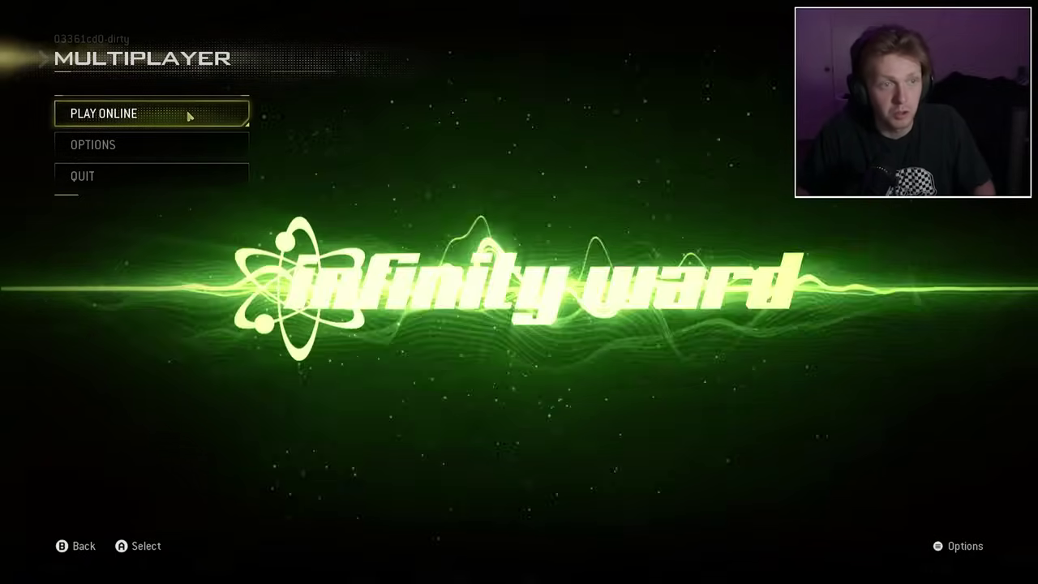
Choose PLAY ONLINE from the Multiplayer menu to reach the Rust Team Deathmatch lobby.
left_click(190, 115)
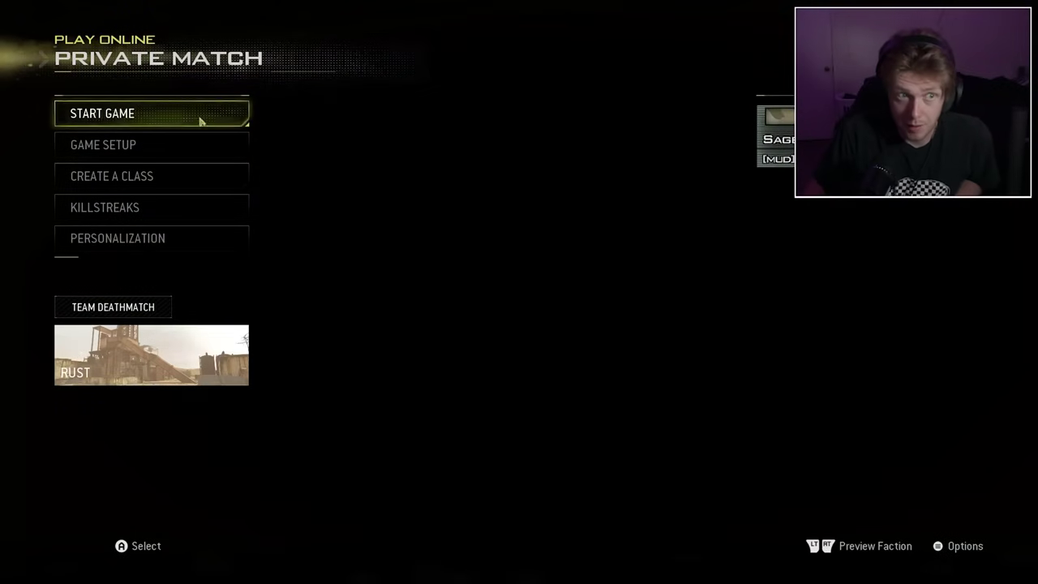
left_click(202, 120)
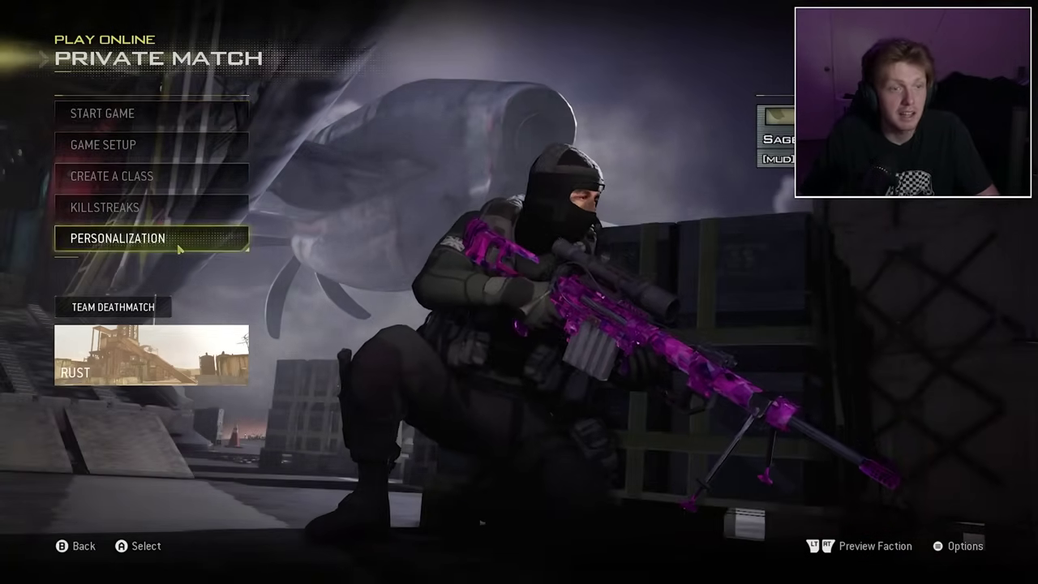
View the Personalization name setting, then enter 'name ' in the mod console.
left_click(139, 233)
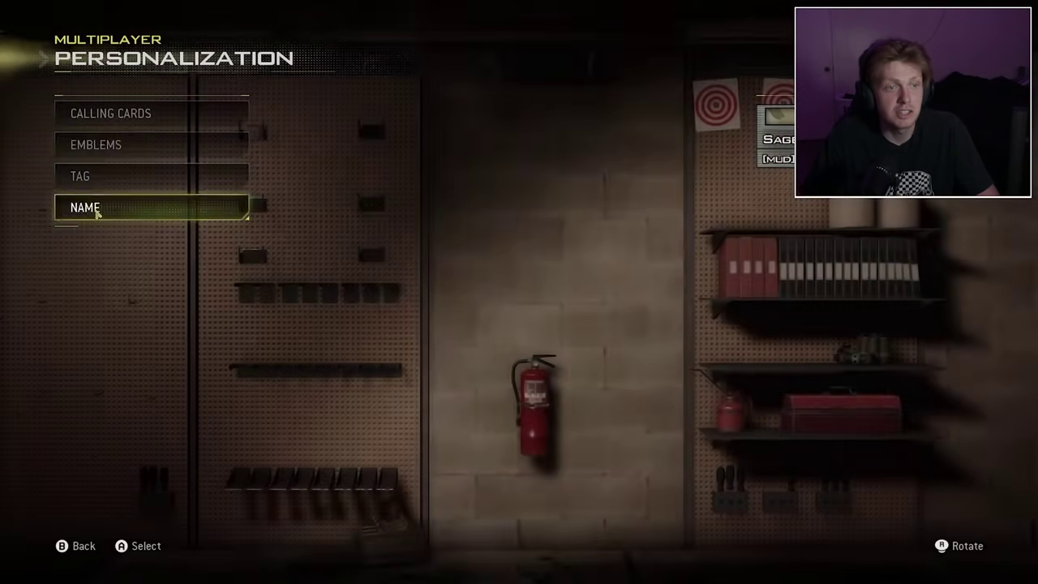
left_click(97, 210)
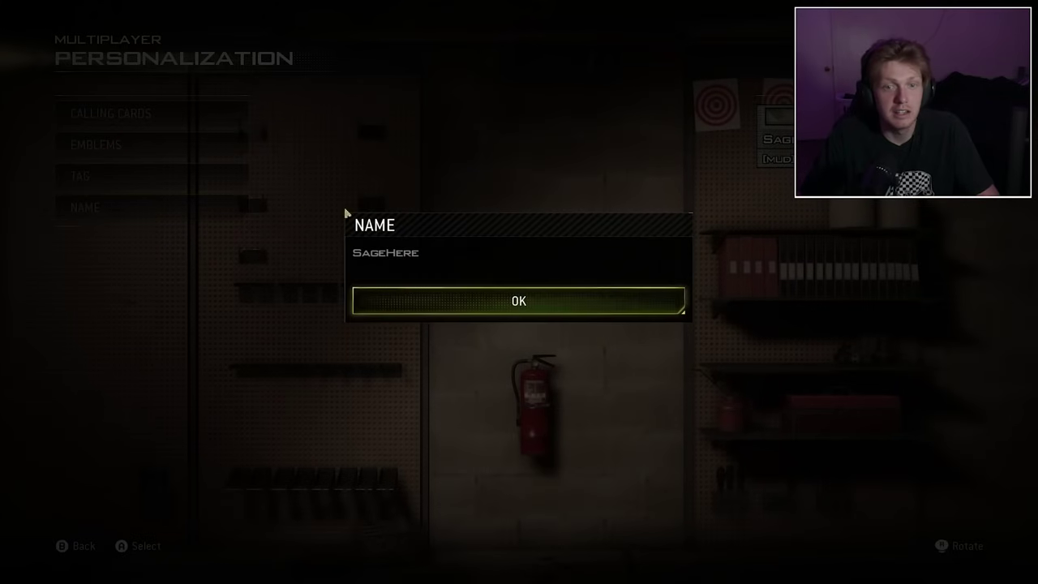
left_click(476, 308)
key("Escape")
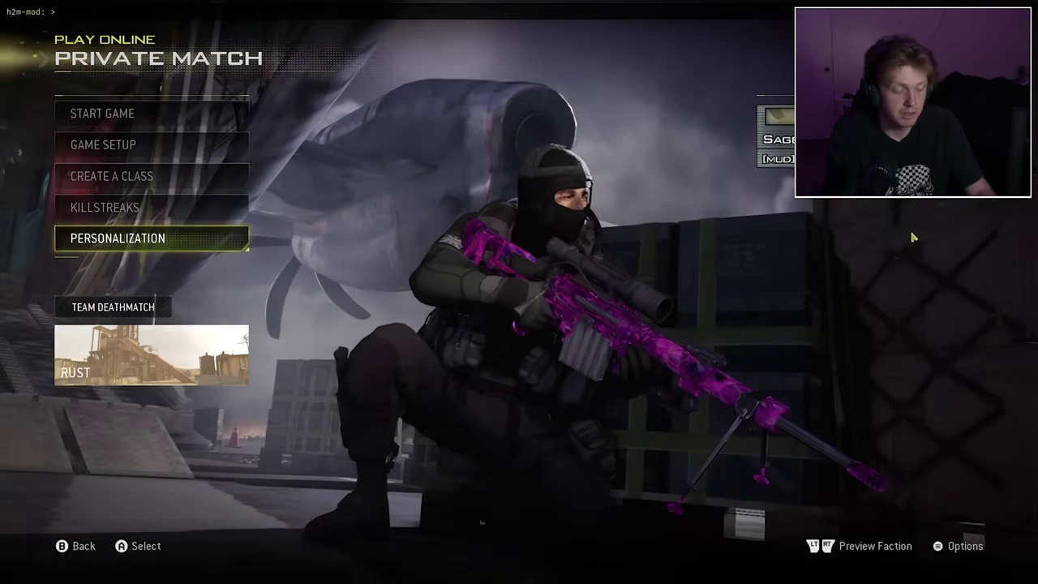
type("name")
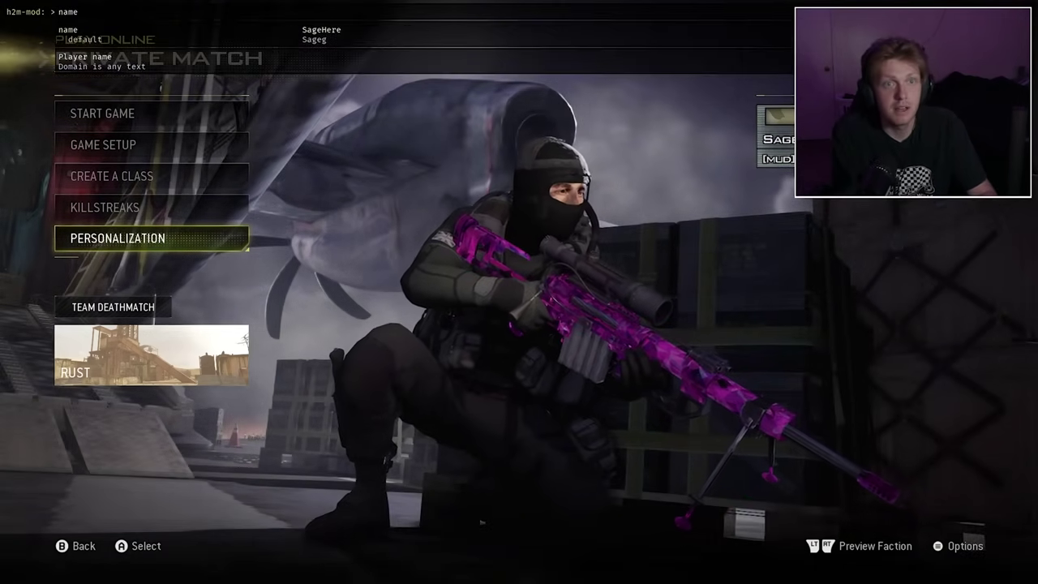
key("Escape")
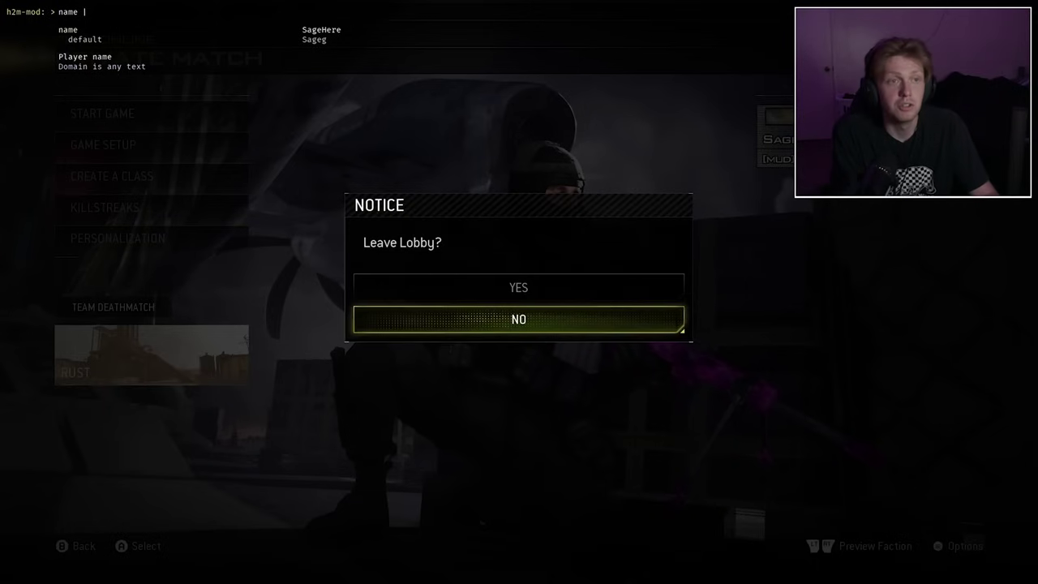